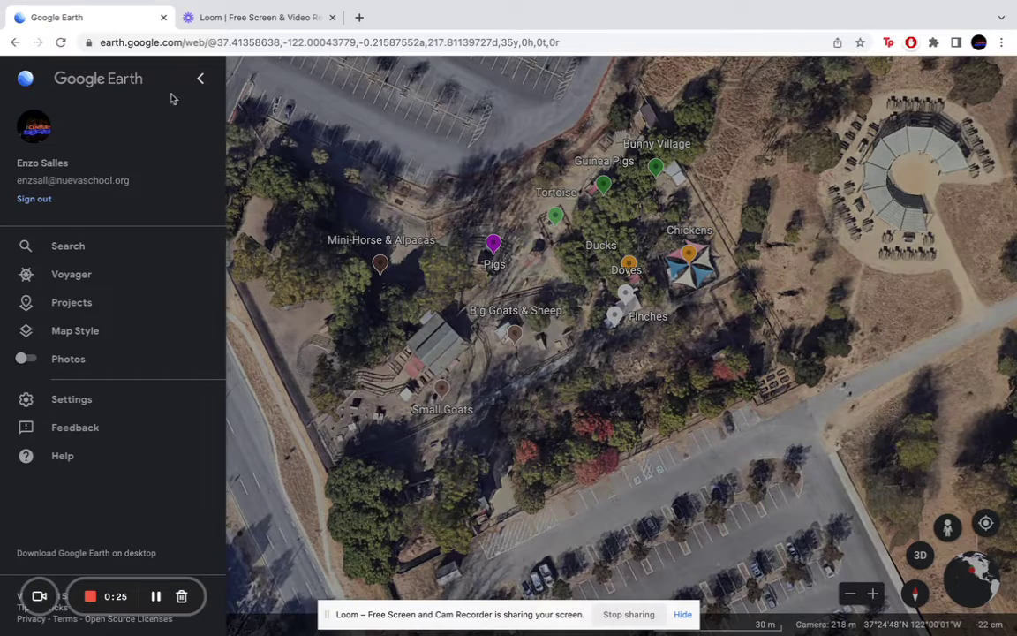
# Open the "Animal Assisted Happiness Virtual Tour" project from the saved projects.
pyautogui.click(100, 302)
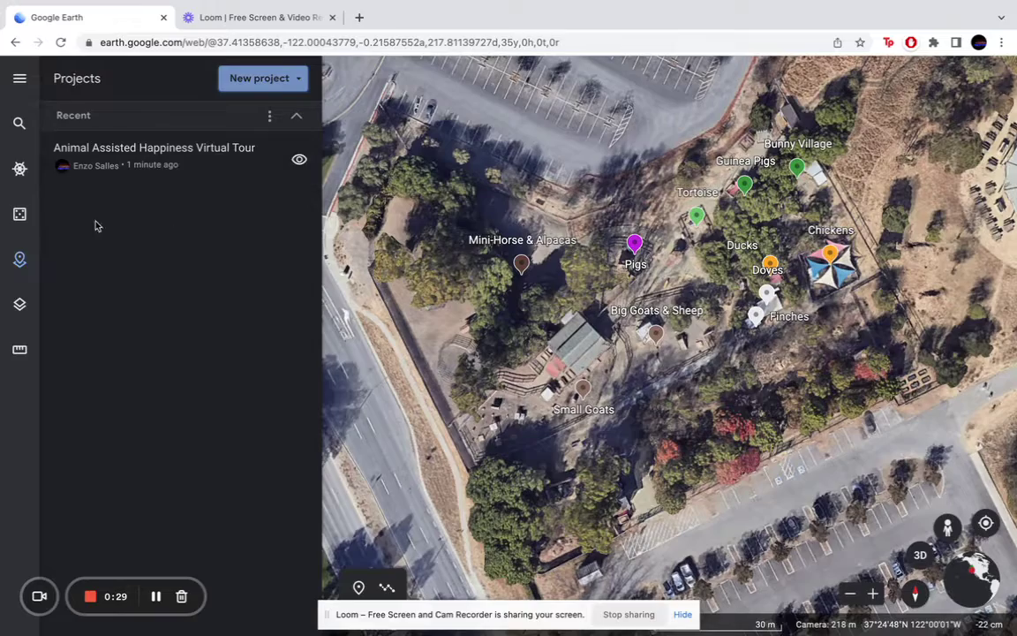
pyautogui.click(234, 161)
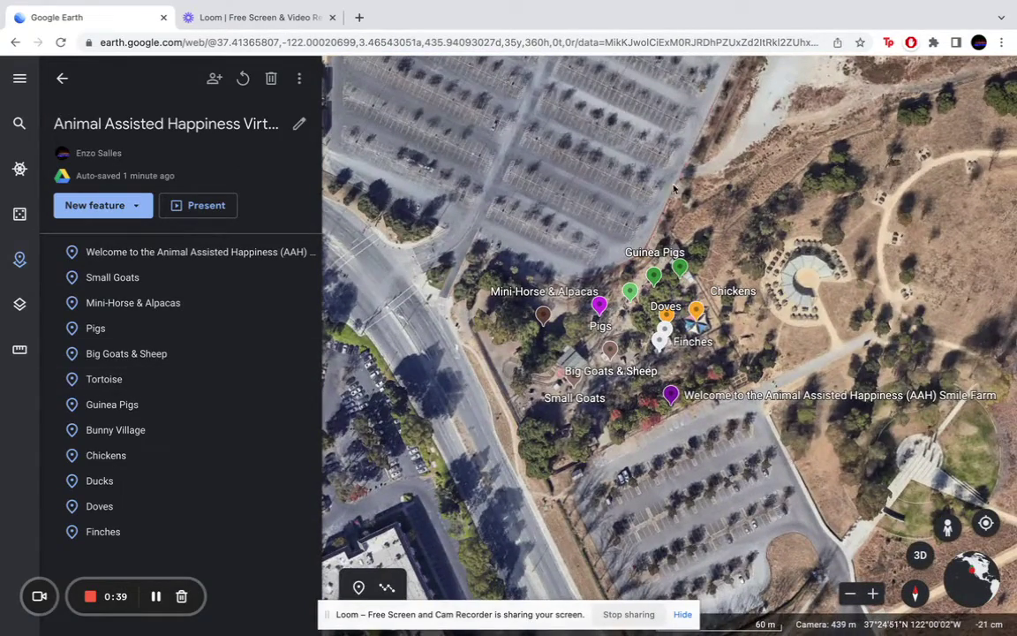
# Present the virtual tour, advance from the welcome slide to Mini-Horse & Alpacas, and return to the project.
pyautogui.click(196, 206)
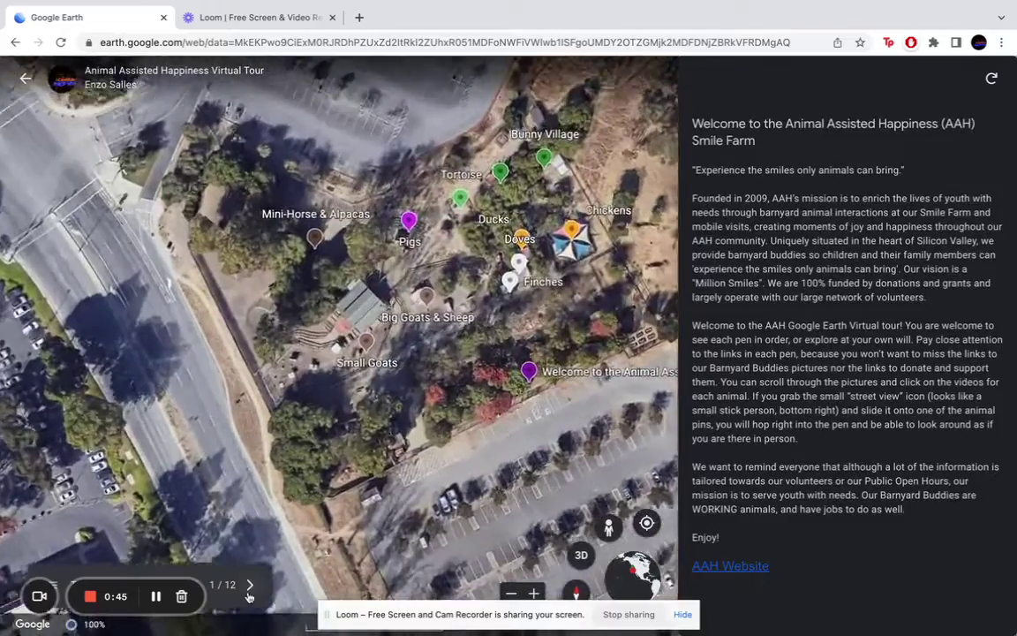
pyautogui.click(249, 584)
pyautogui.click(249, 584)
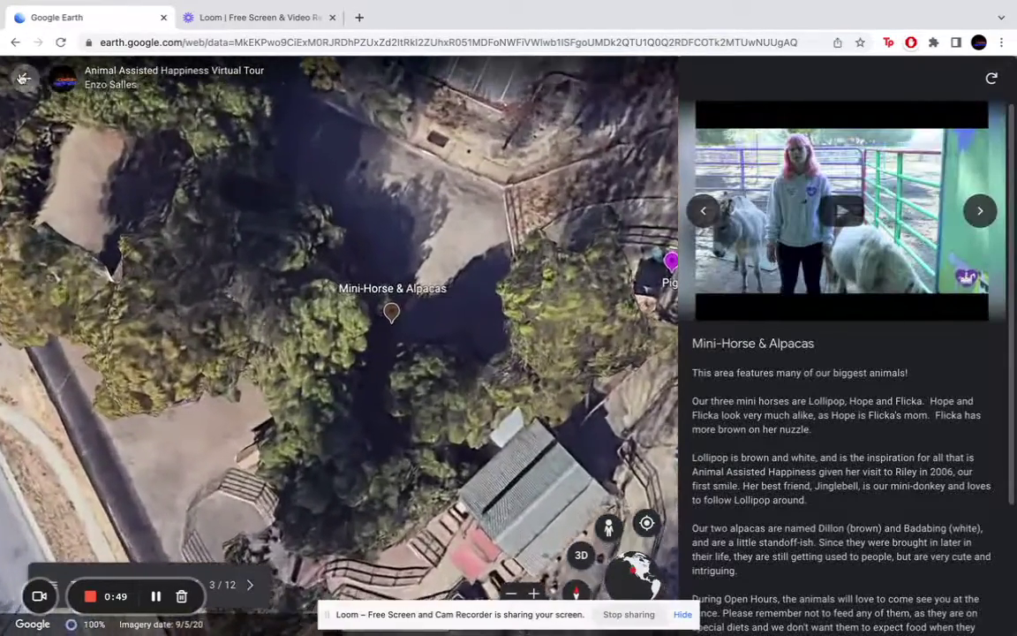
pyautogui.click(21, 78)
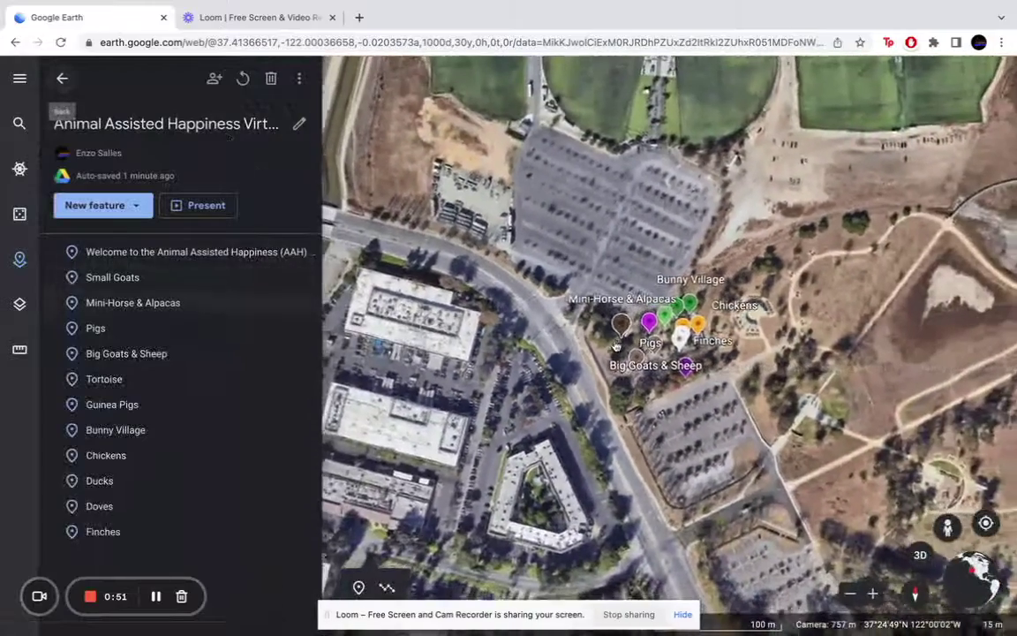
# View the info box of the Small Goats placemark on the farm map.
pyautogui.scroll(5, 553, 289)
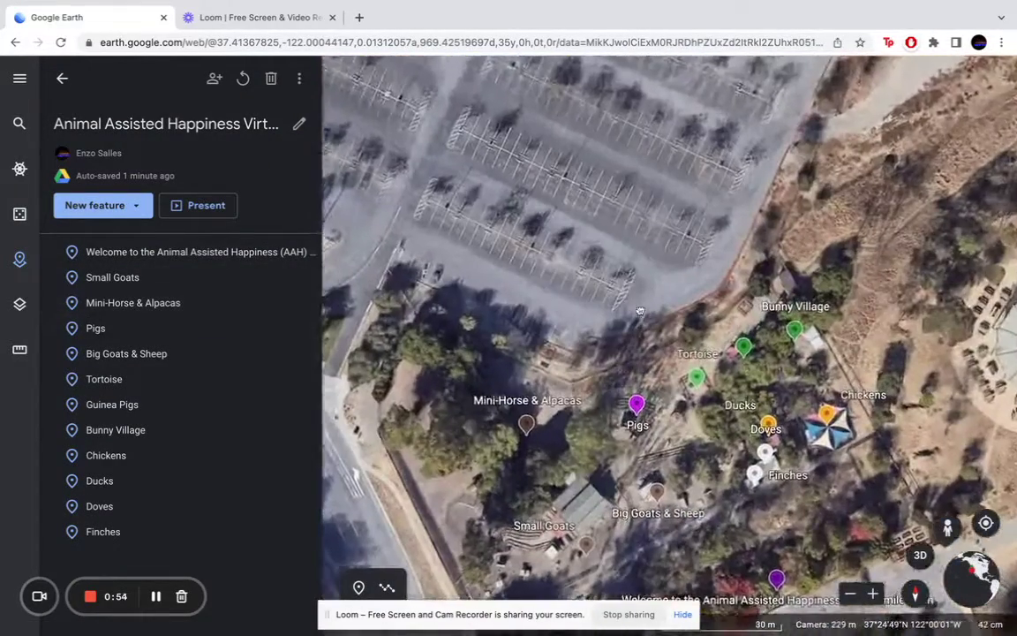
pyautogui.moveTo(640, 310); pyautogui.dragTo(664, 246)
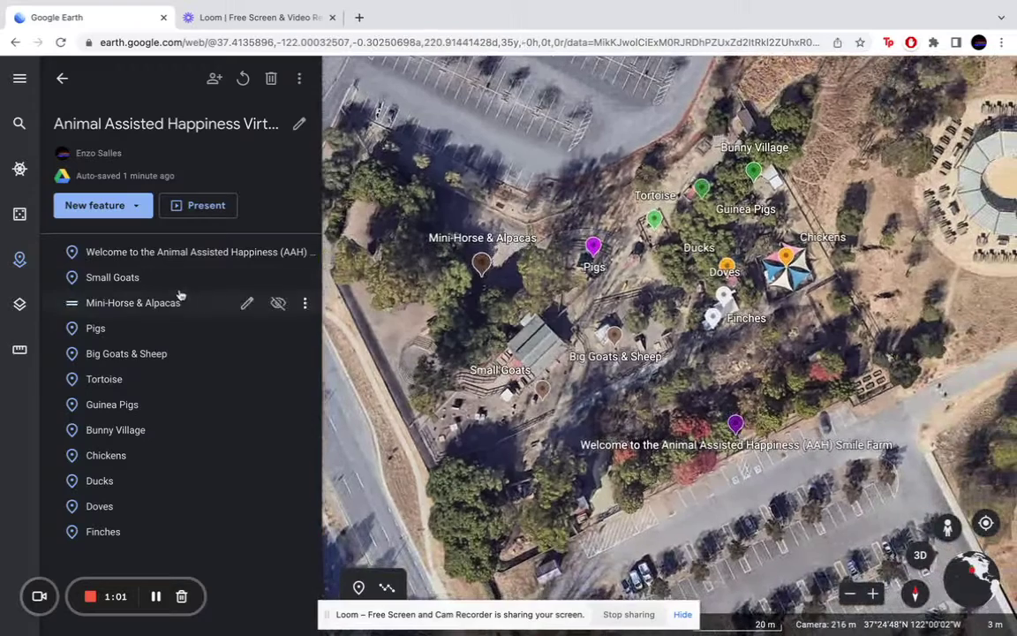
pyautogui.click(541, 394)
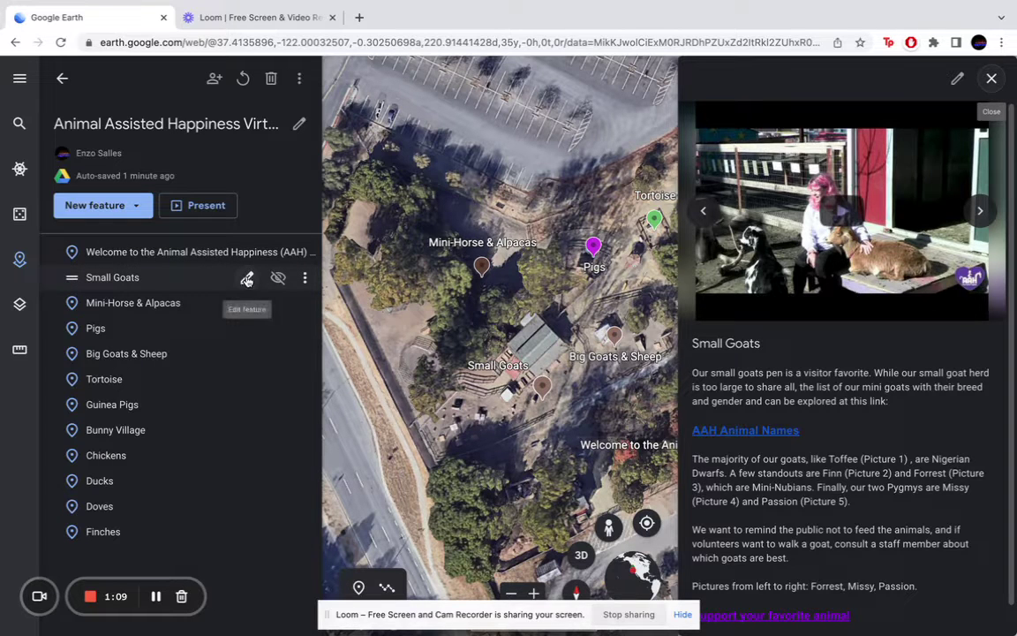
# Open the Small Goats feature for editing, look through its attached photos, and return to the project's feature list.
pyautogui.click(246, 278)
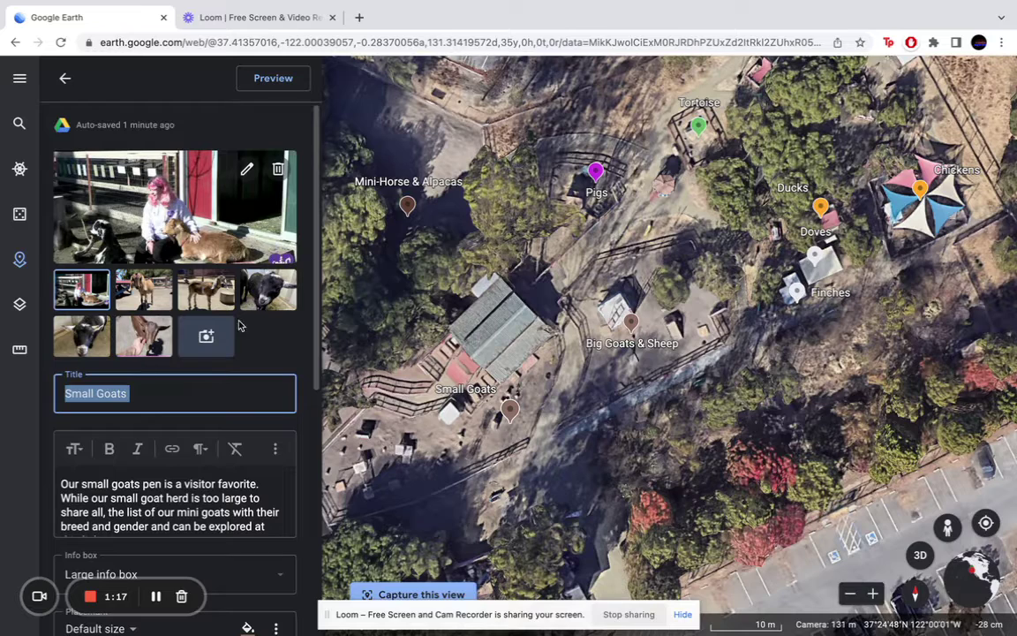
pyautogui.click(139, 302)
pyautogui.click(202, 298)
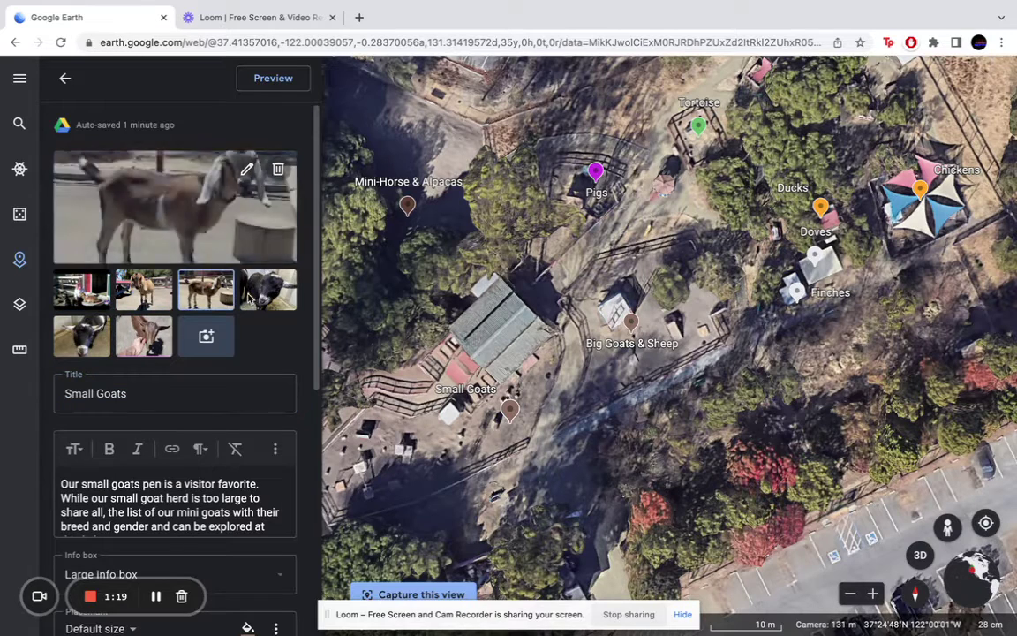
pyautogui.click(251, 296)
pyautogui.click(201, 296)
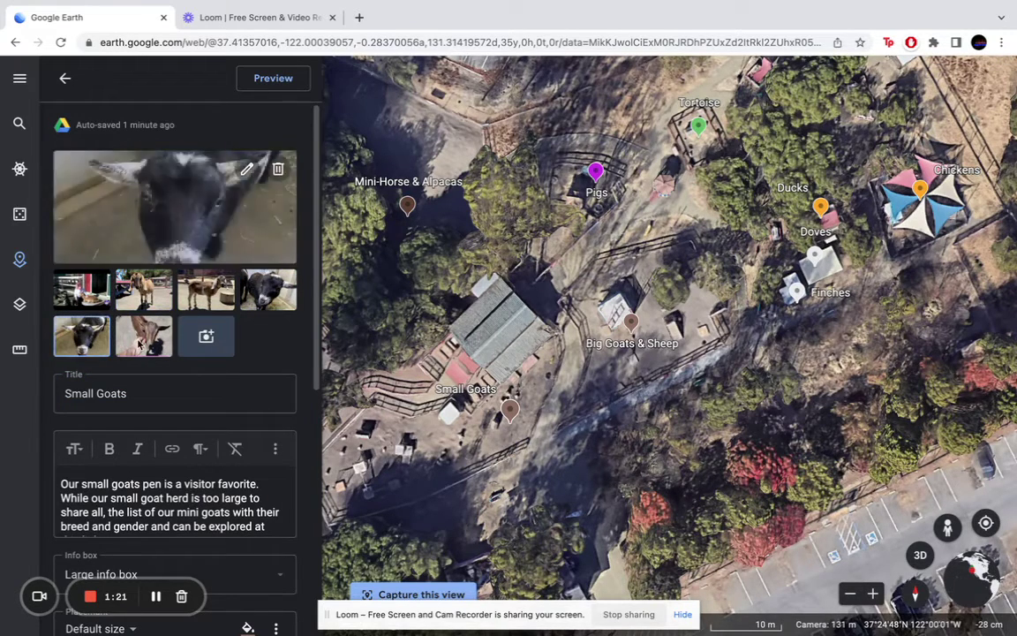
pyautogui.click(152, 301)
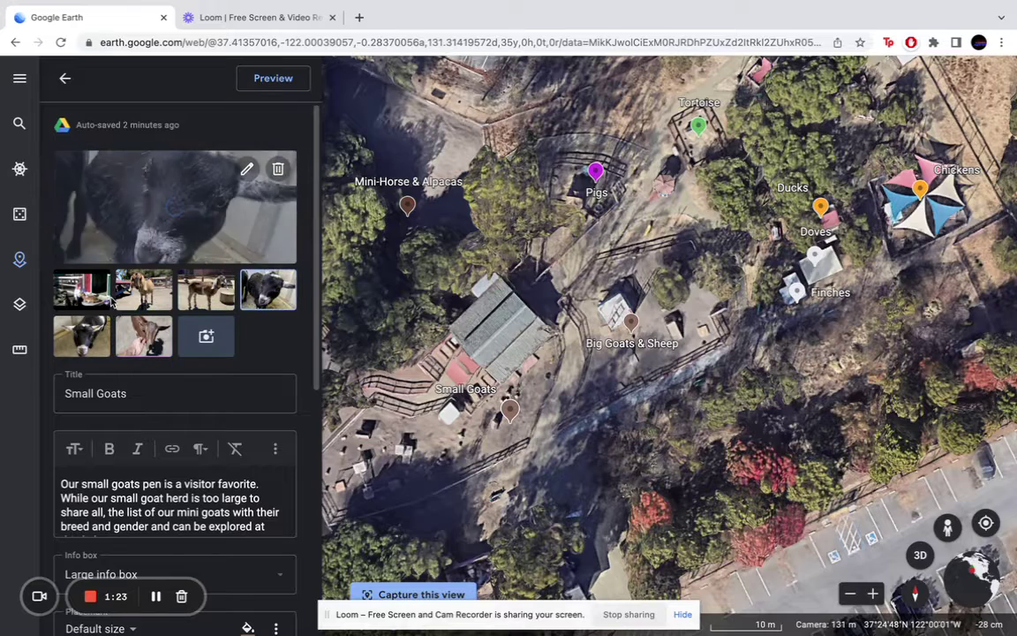
pyautogui.click(81, 289)
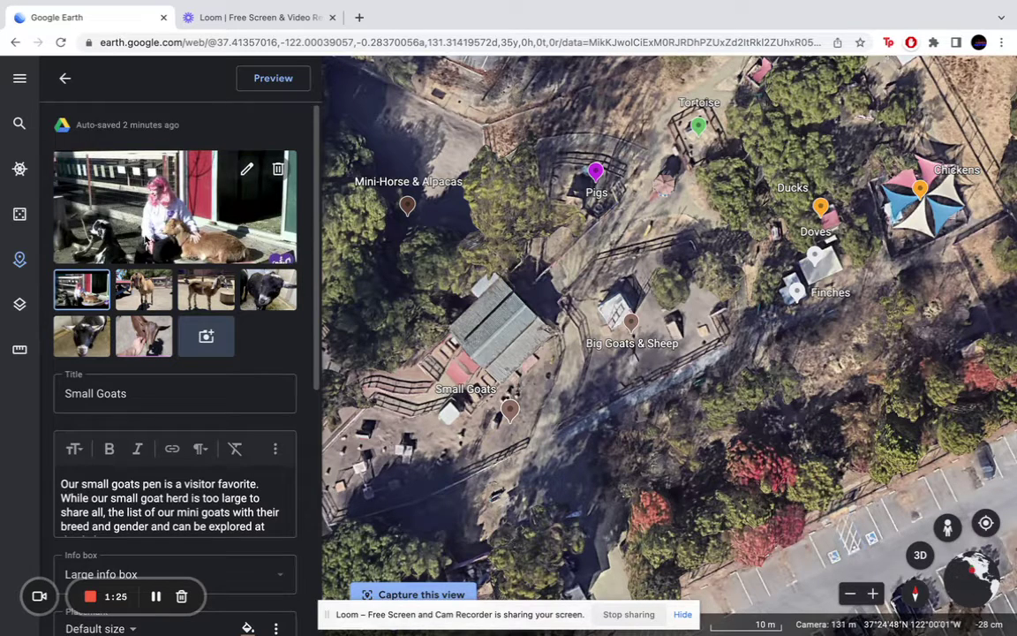
pyautogui.click(66, 79)
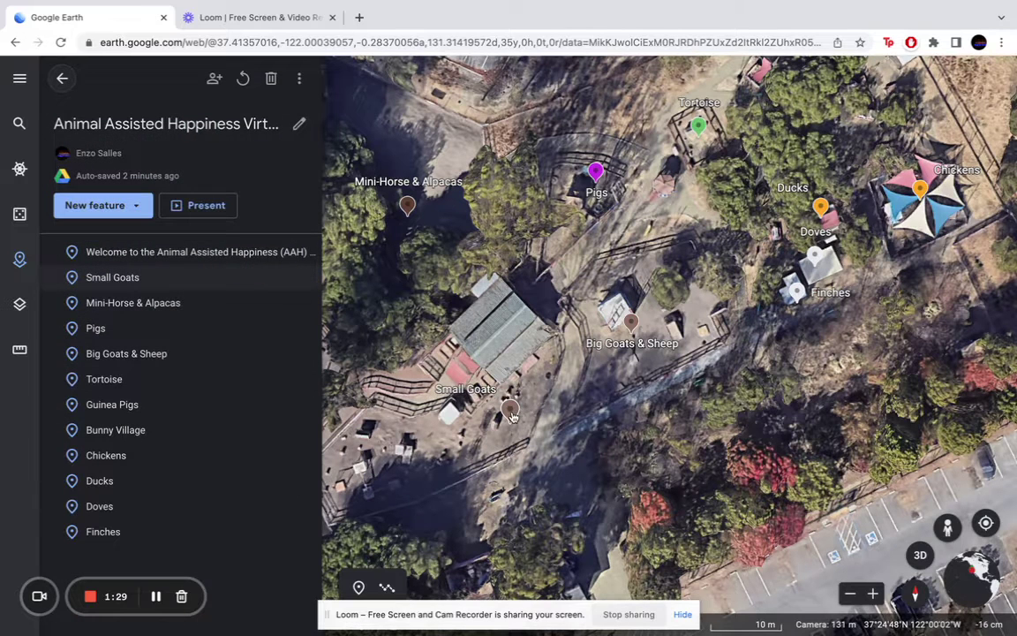
# Open the Small Goats info box and browse its image carousel from the video to the second goat photo.
pyautogui.click(468, 393)
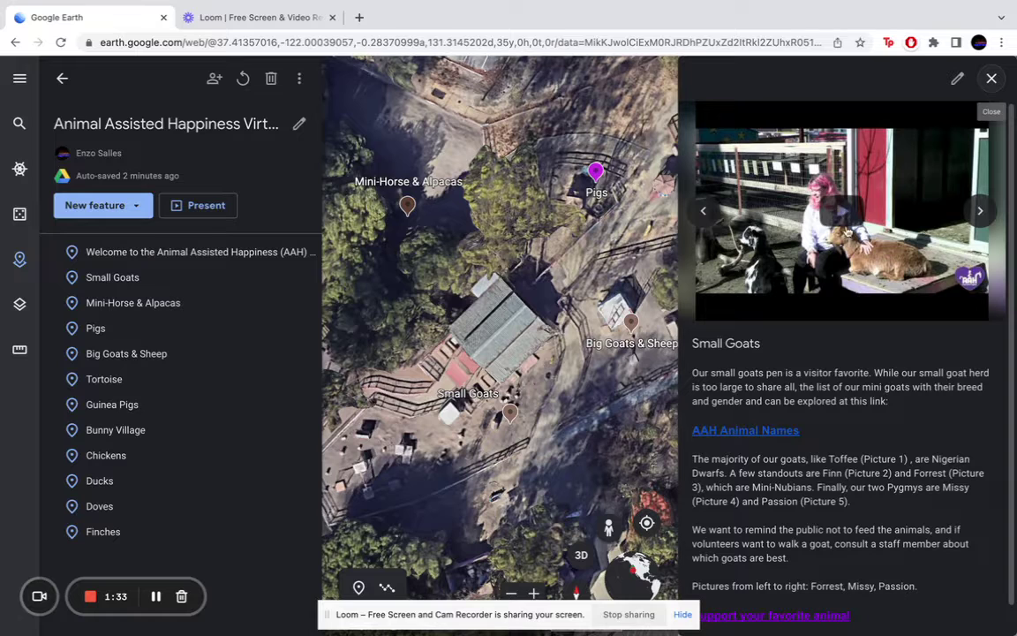
pyautogui.click(982, 214)
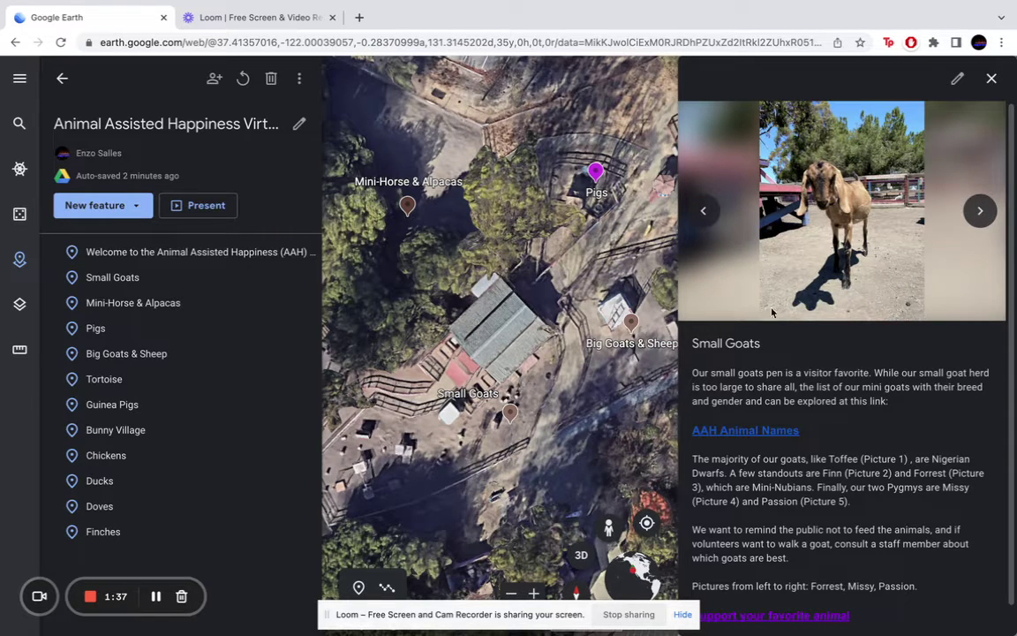
pyautogui.click(979, 211)
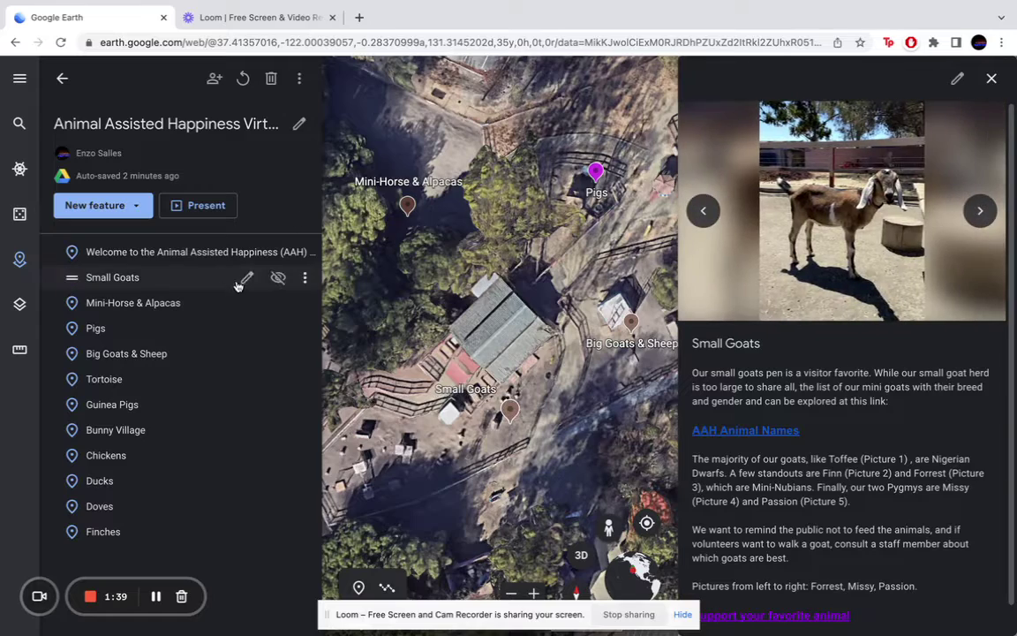
# Open the Small Goats feature for editing and read through its description, including the AAH Animal Names and support links.
pyautogui.click(247, 278)
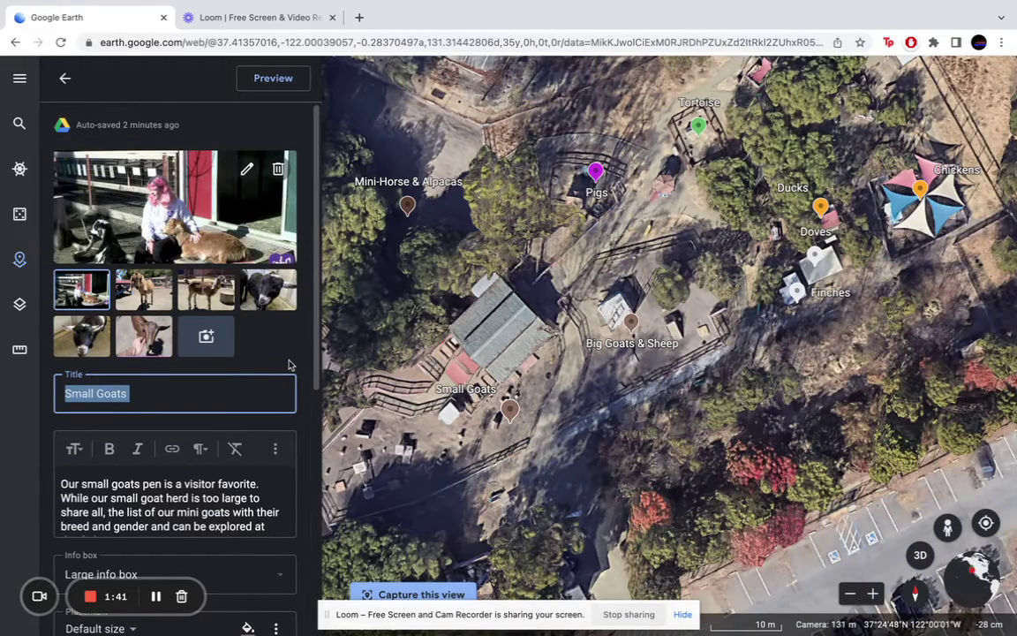
pyautogui.scroll(-2, 133, 377)
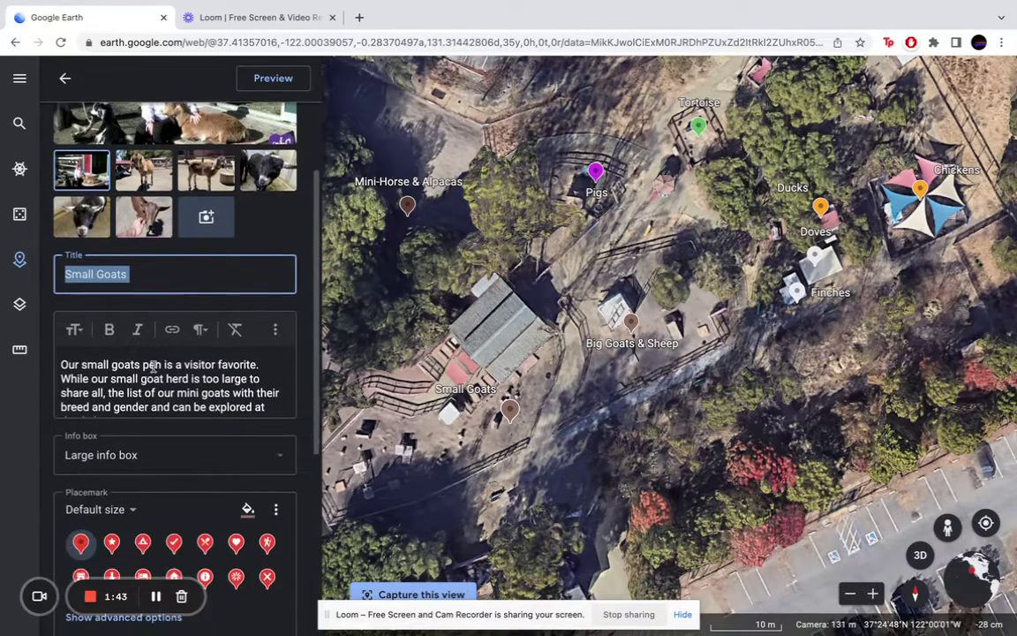
pyautogui.scroll(-2, 188, 364)
pyautogui.click(200, 466)
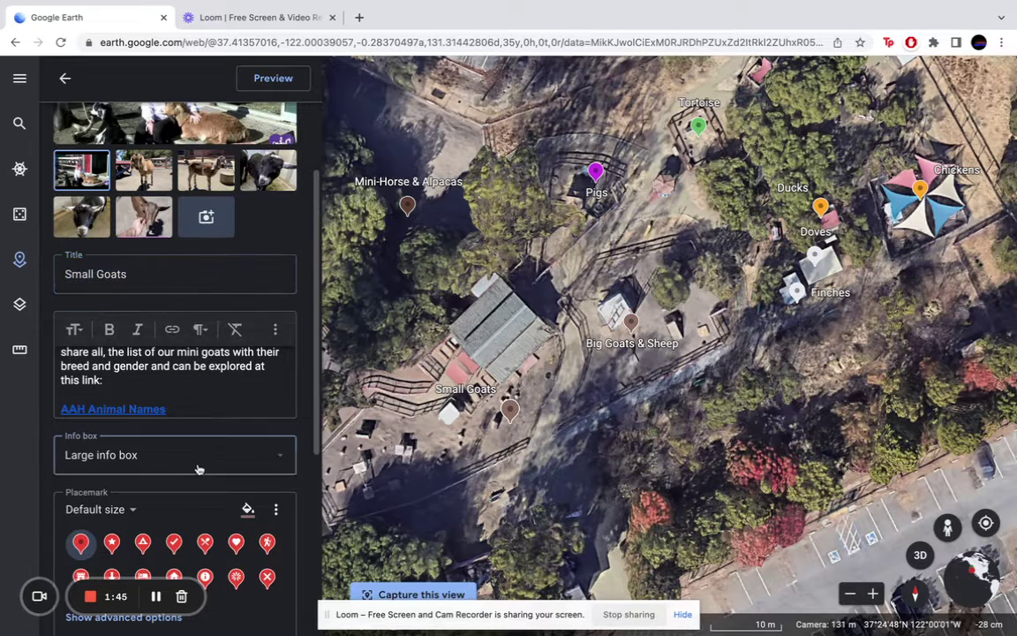
pyautogui.click(307, 412)
pyautogui.scroll(5, 235, 384)
pyautogui.scroll(-10, 235, 384)
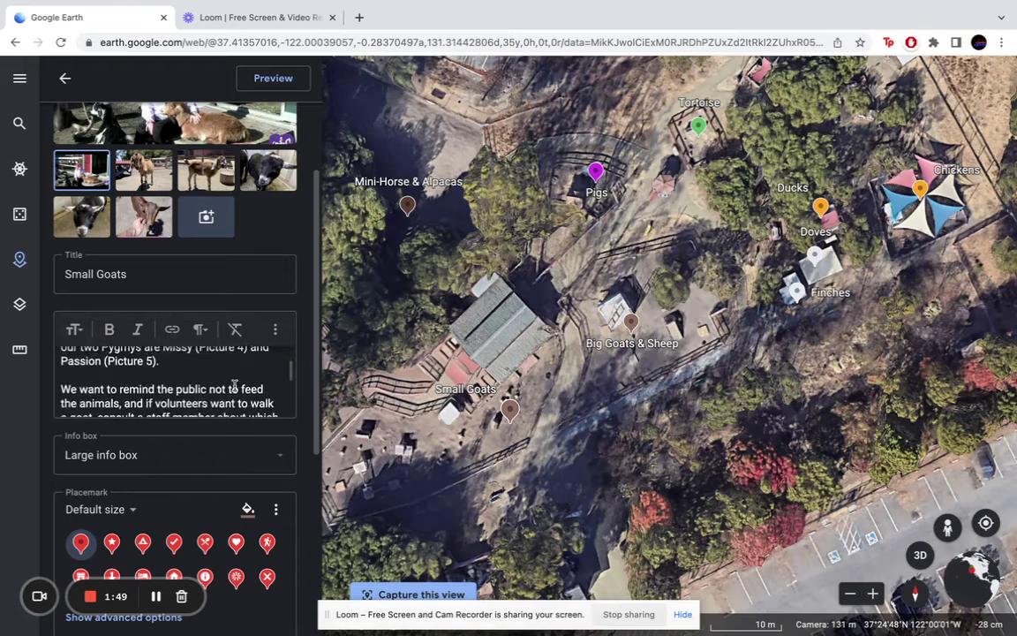
pyautogui.scroll(5, 235, 385)
pyautogui.scroll(-6, 235, 385)
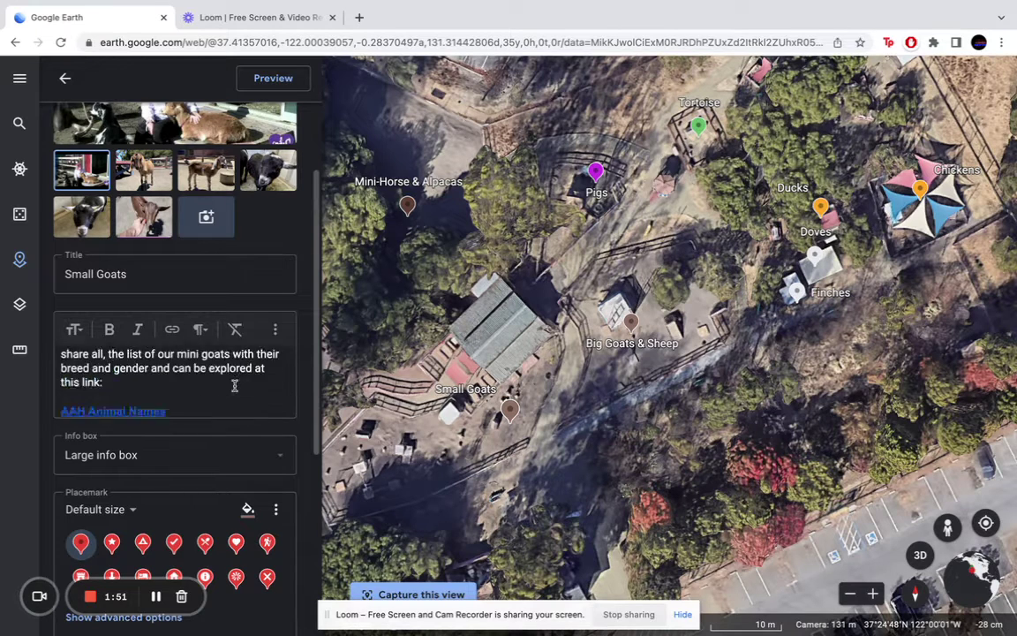
pyautogui.scroll(1, 235, 385)
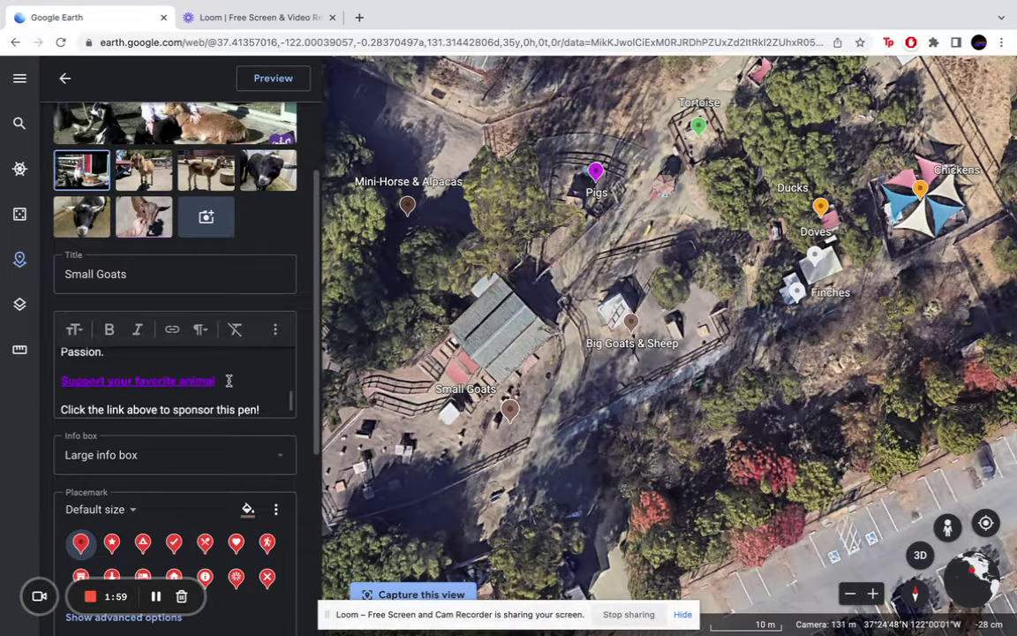
pyautogui.scroll(5, 229, 380)
pyautogui.scroll(-2, 229, 379)
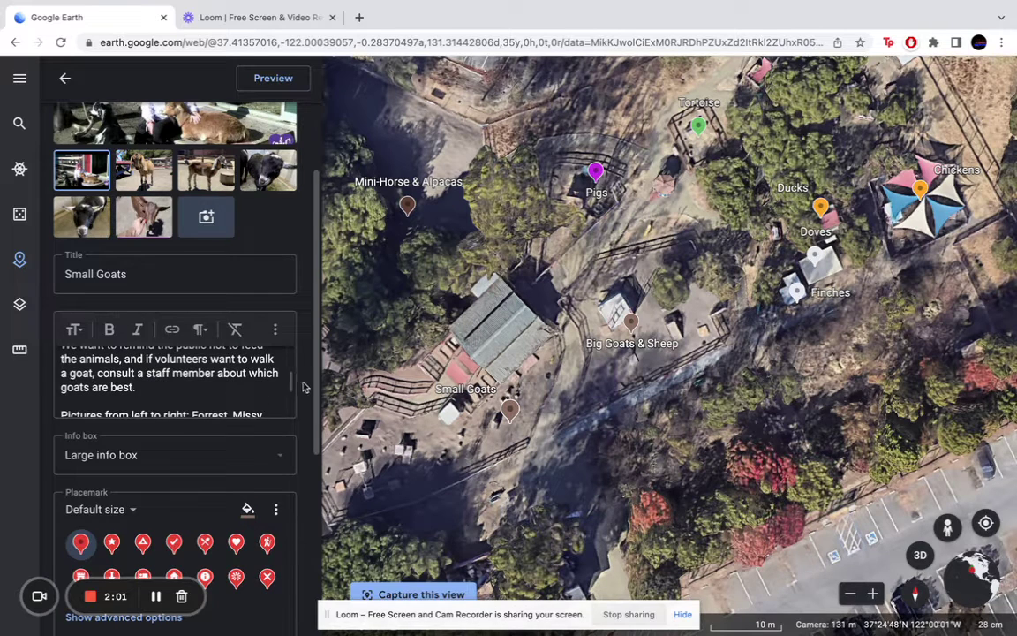
# Examine the Small Goats placemark icon and manual view settings, then leave the feature editor.
pyautogui.scroll(-1, 302, 386)
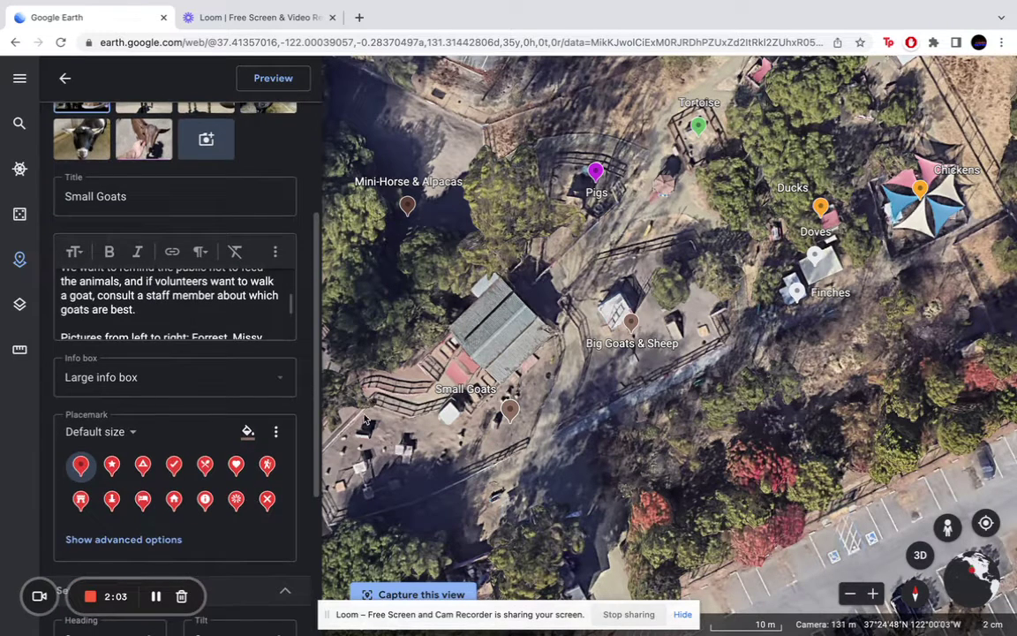
pyautogui.keyDown('shift'); pyautogui.moveTo(605, 298); pyautogui.dragTo(770, 312); pyautogui.keyUp('shift')
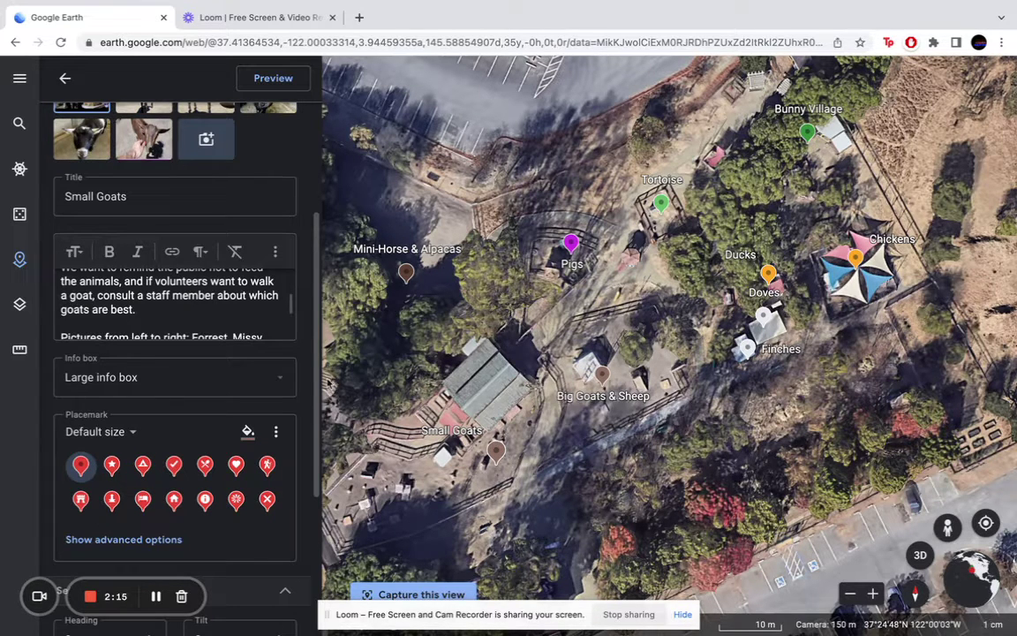
pyautogui.scroll(-3, 252, 426)
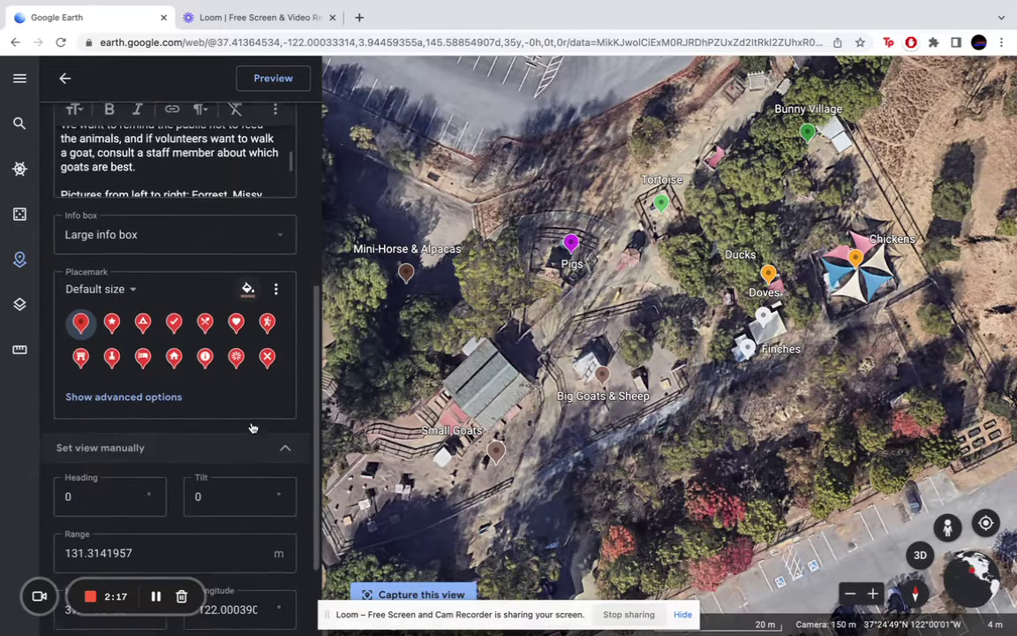
pyautogui.scroll(6, 230, 317)
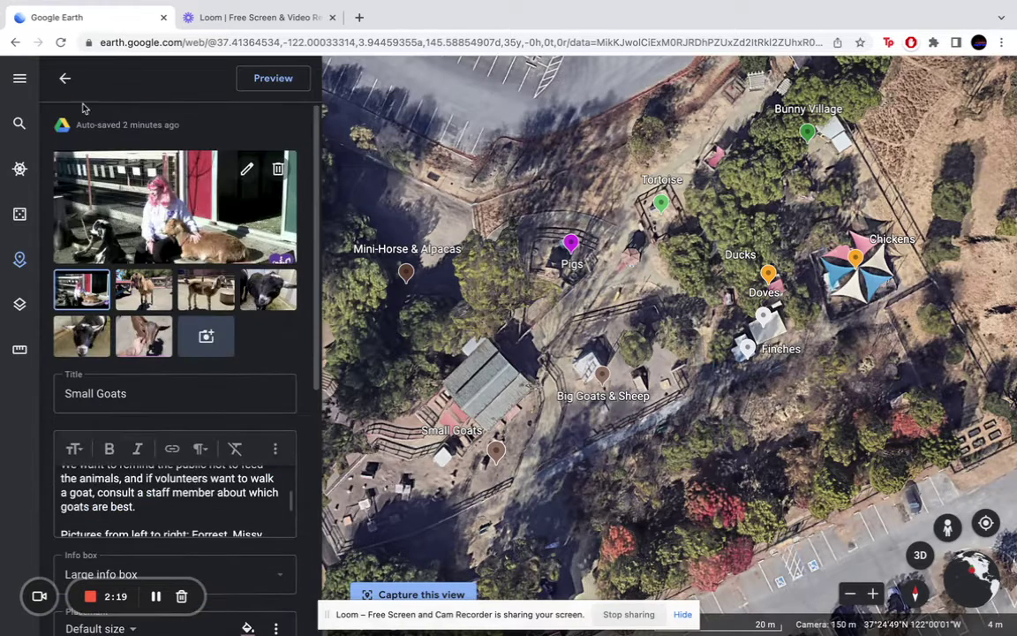
pyautogui.click(61, 77)
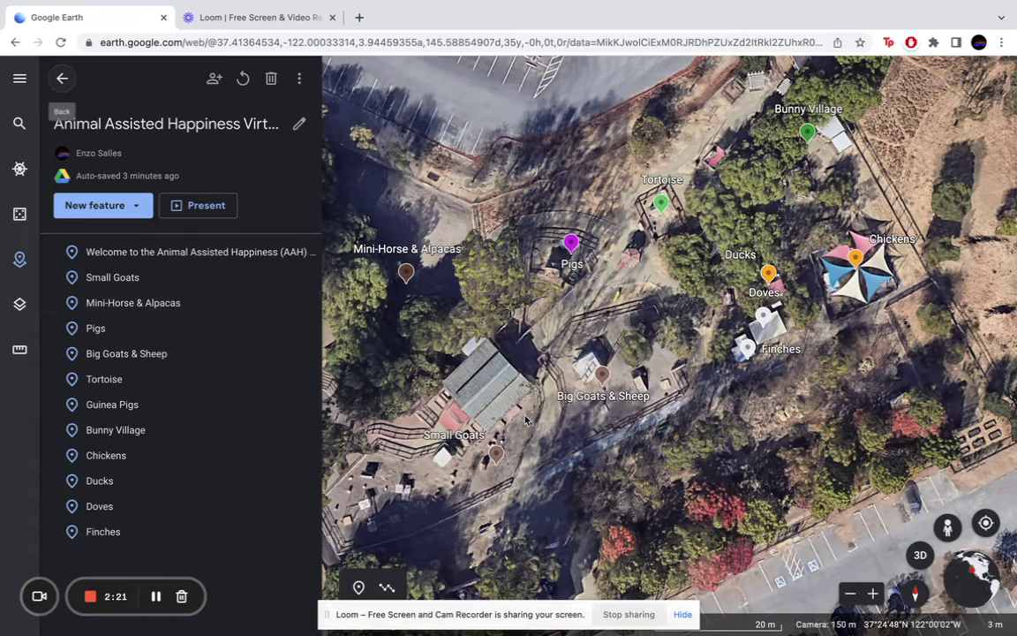
# Reopen the Small Goats info box on the map to check its pictures and the text down to the sponsor link.
pyautogui.click(496, 451)
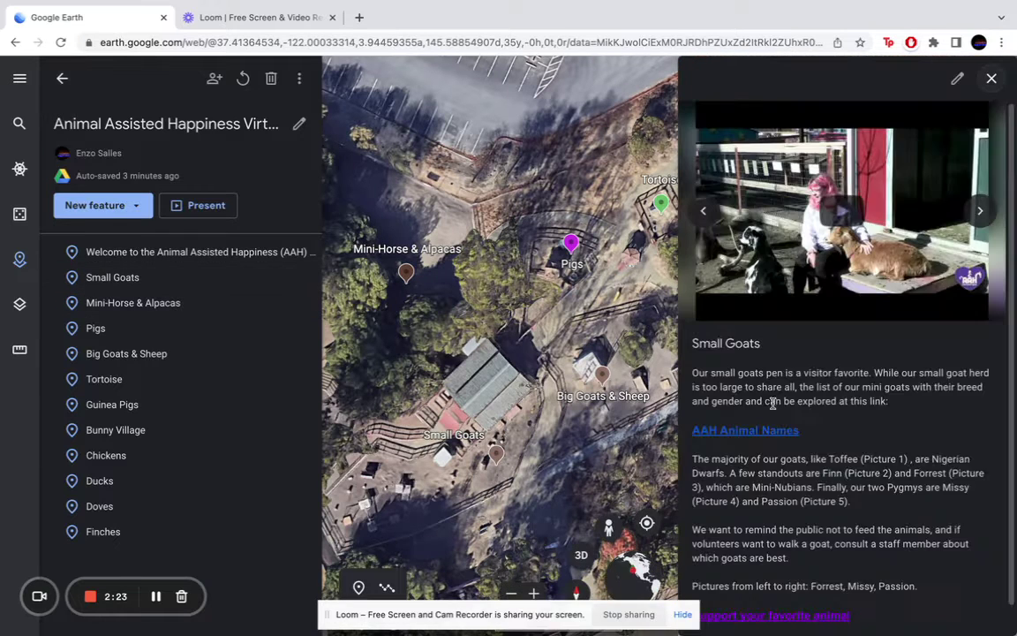
pyautogui.click(980, 210)
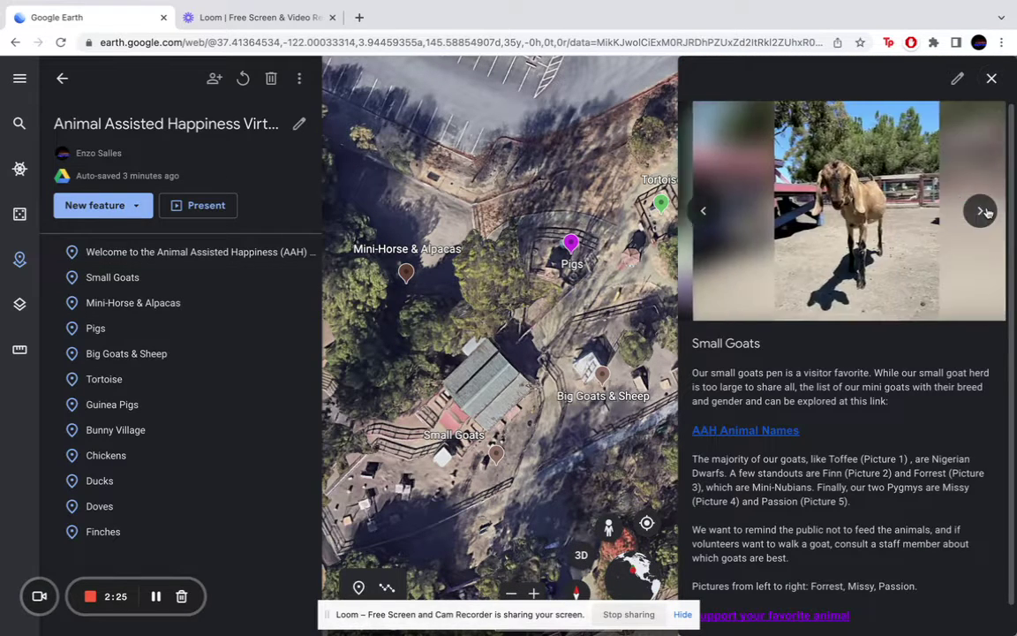
pyautogui.scroll(-1, 777, 375)
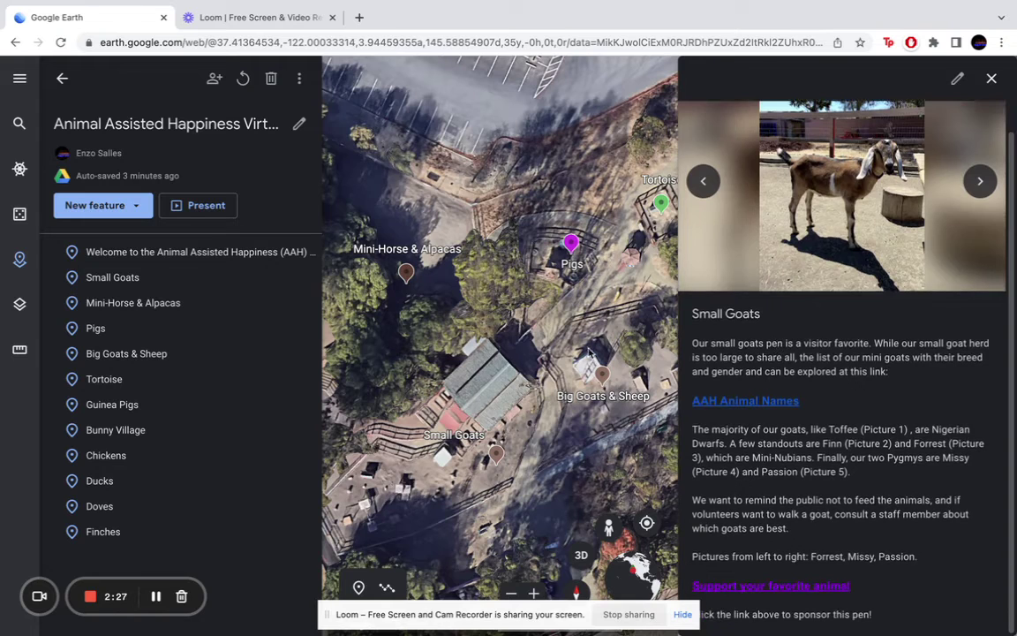
# View the info box of the Pigs placemark and close it.
pyautogui.click(572, 261)
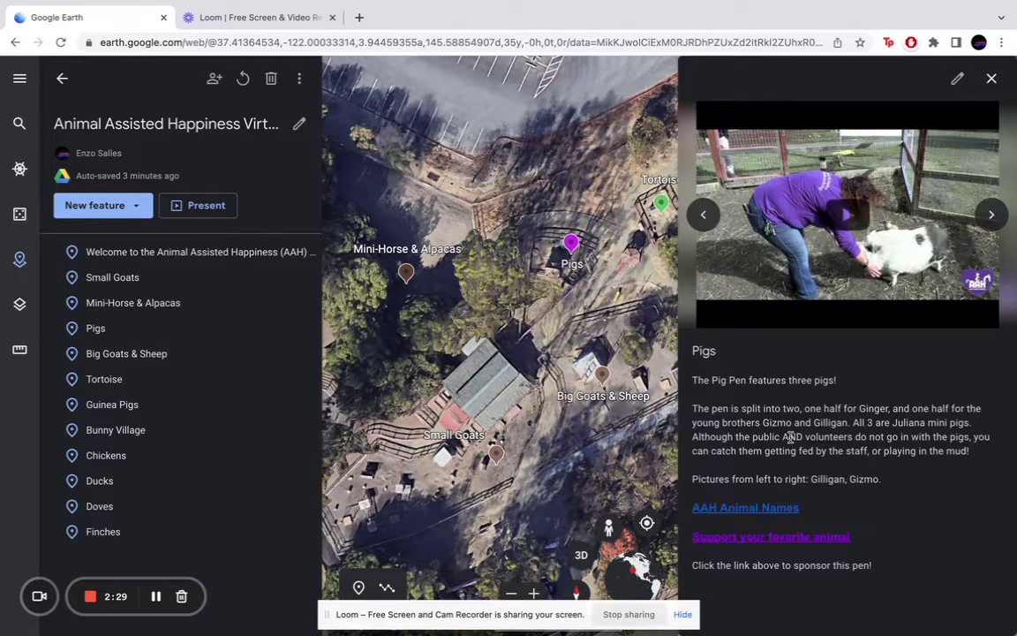
pyautogui.click(994, 78)
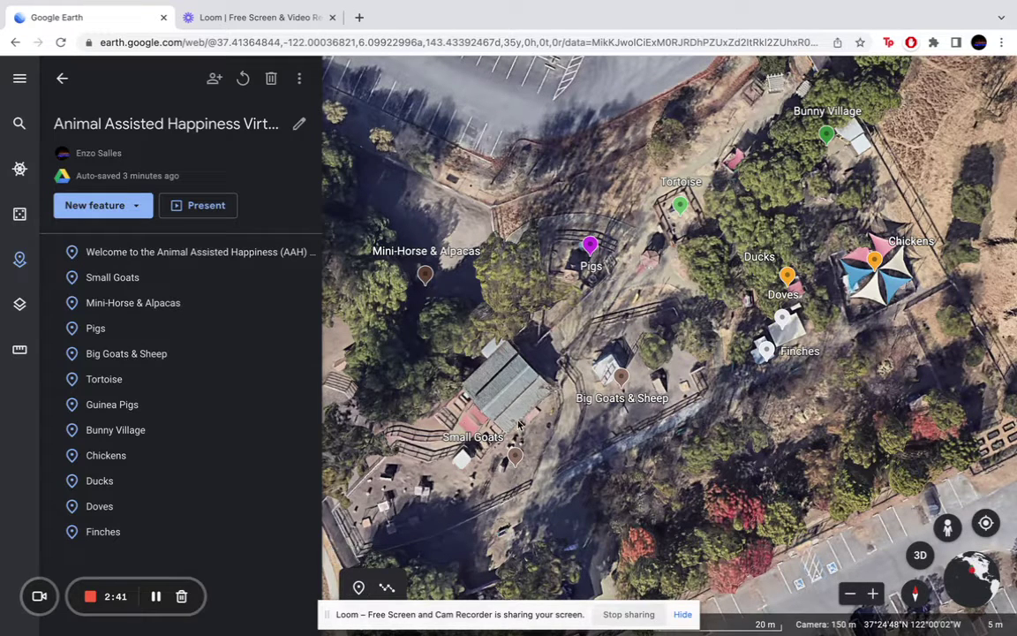
pyautogui.click(359, 588)
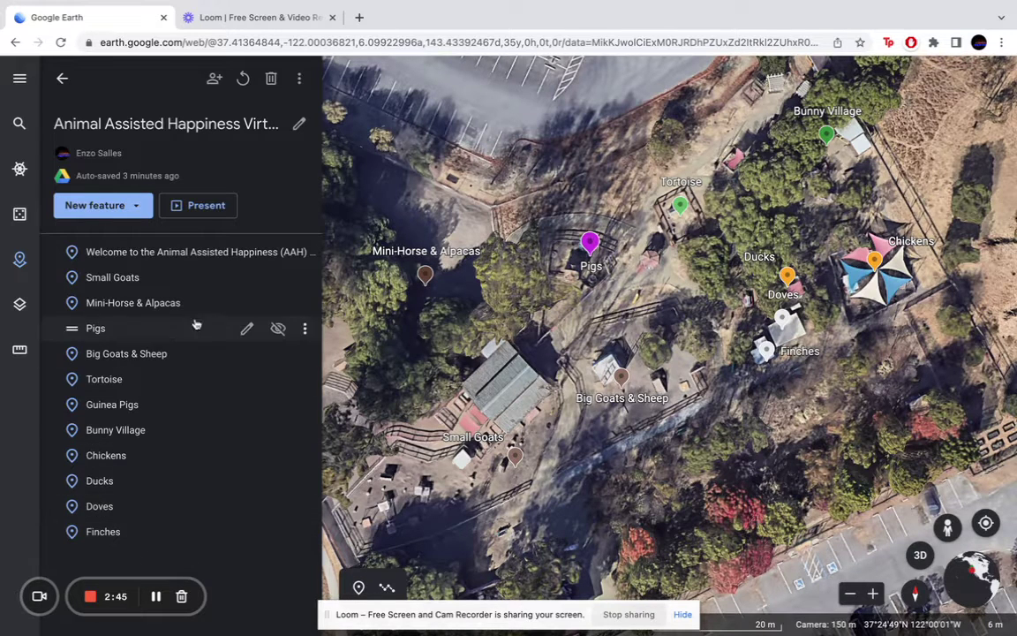
pyautogui.click(386, 590)
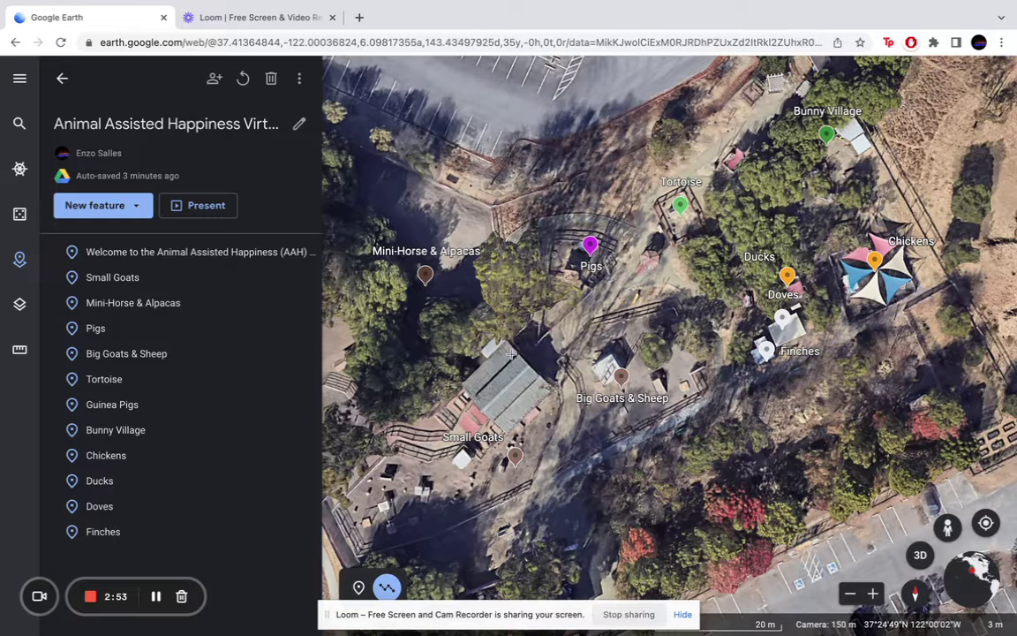
pyautogui.click(483, 359)
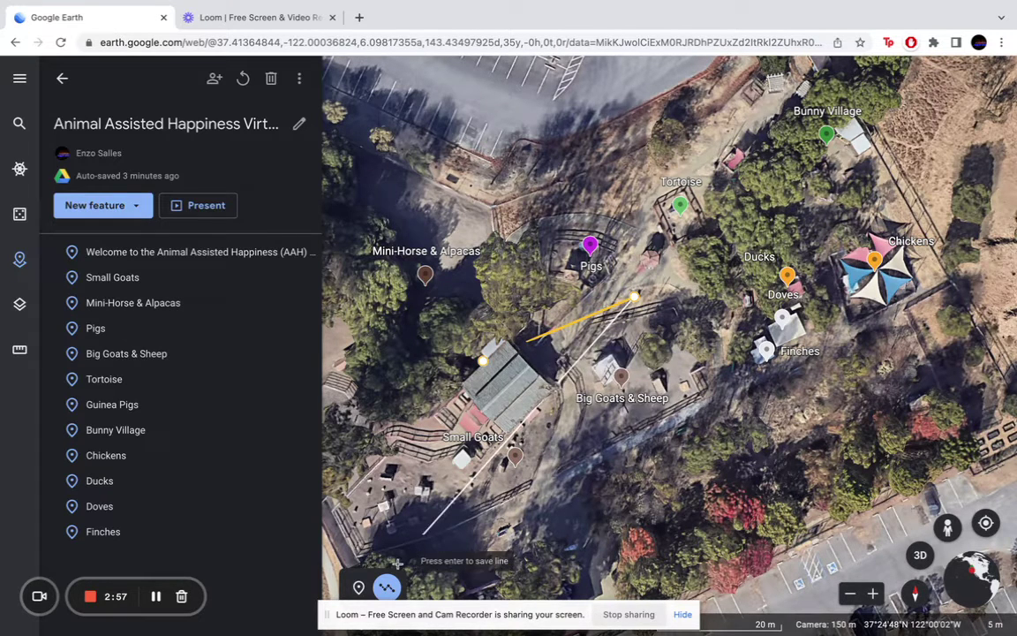
pyautogui.press('Escape')
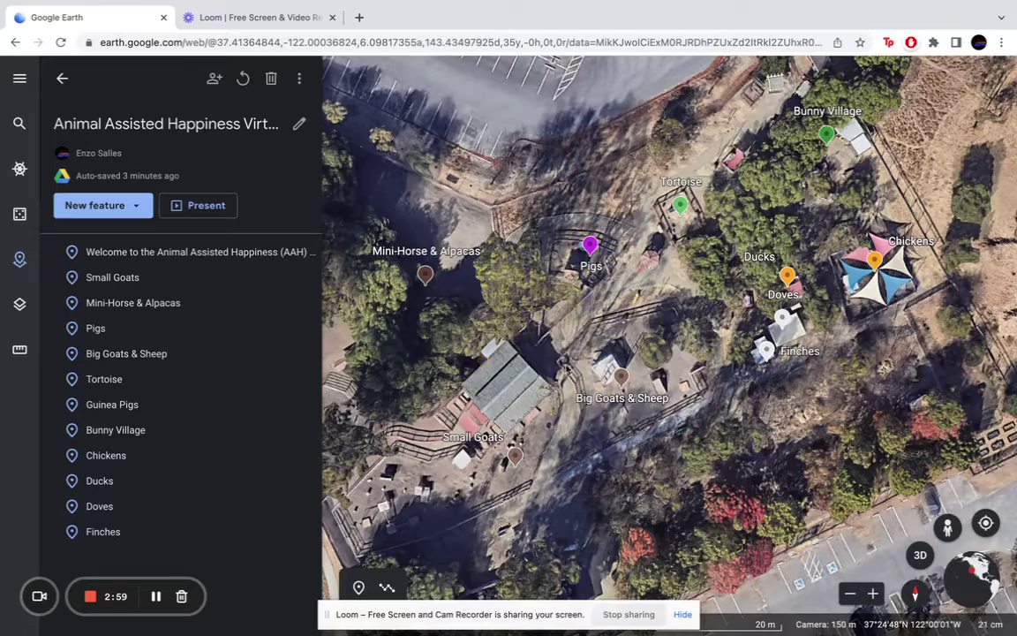
# Leave the Animal Assisted Happiness virtual tour project for the list of projects and open the main menu.
pyautogui.scroll(-3, 599, 334)
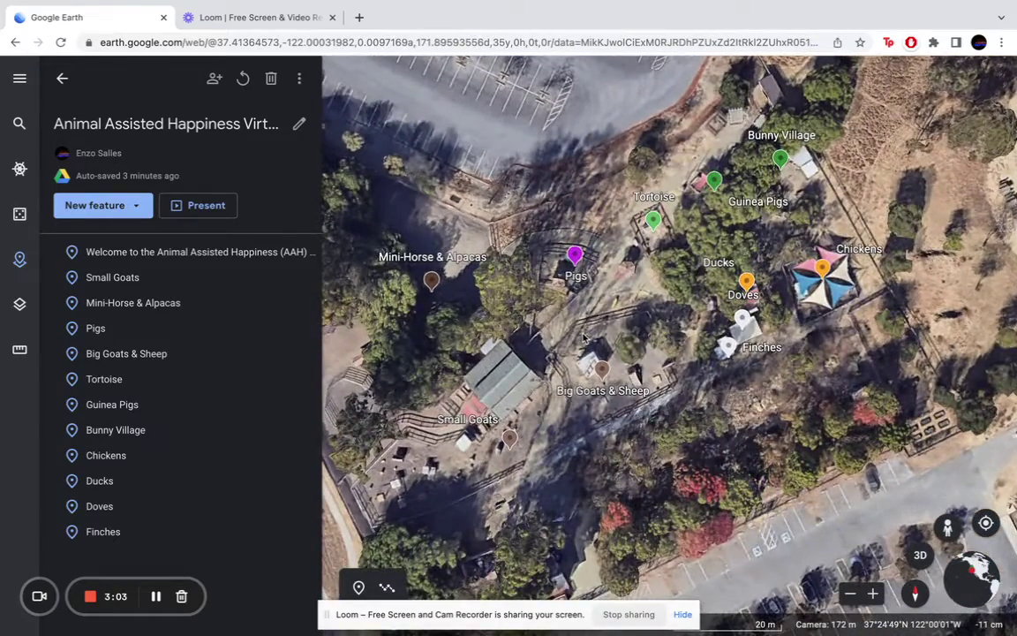
pyautogui.scroll(-3, 616, 320)
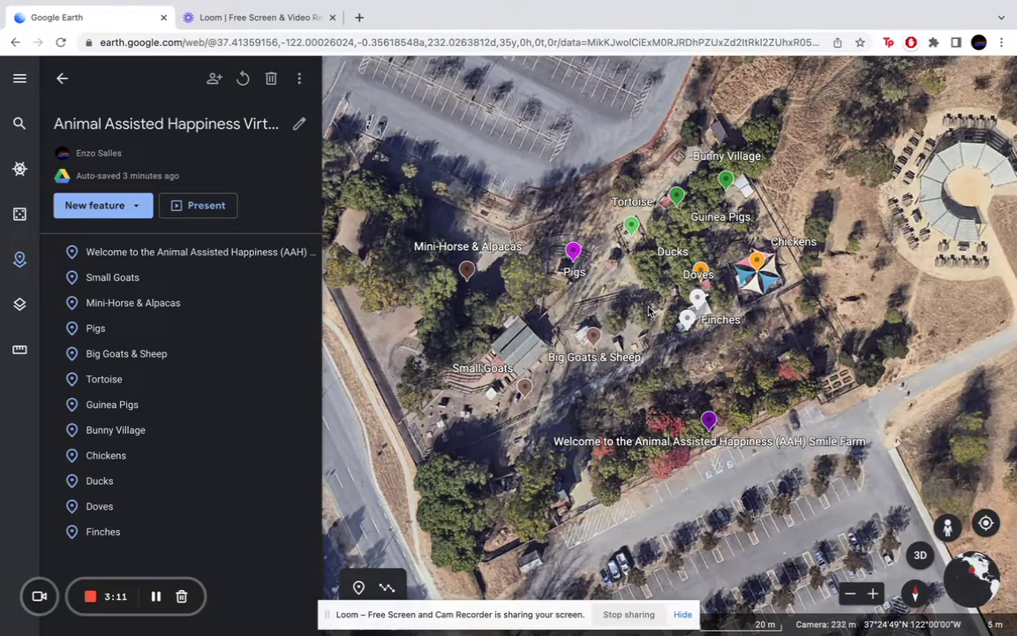
pyautogui.scroll(-2, 649, 311)
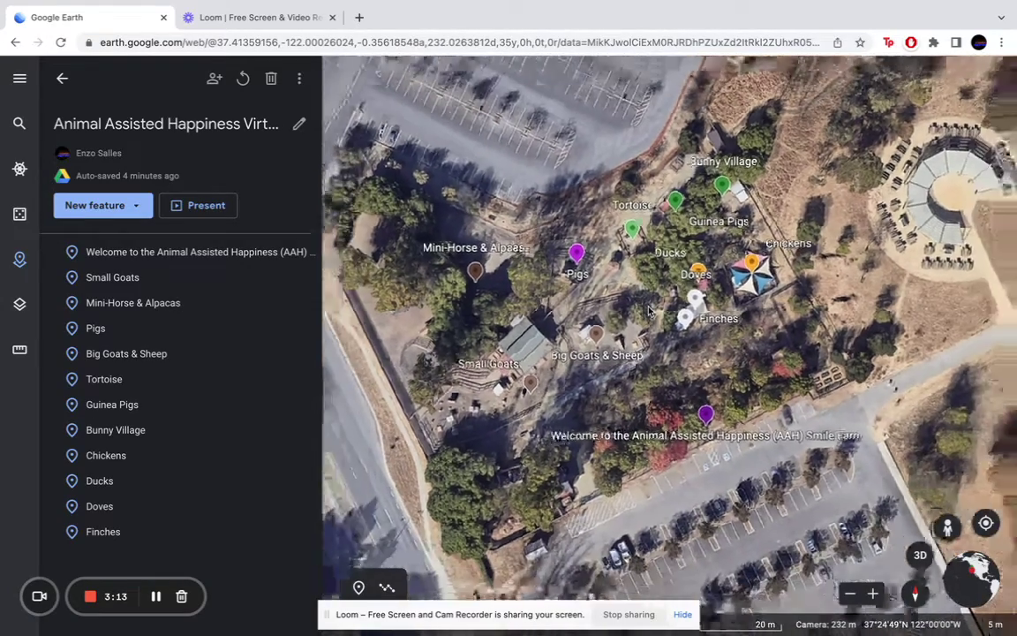
pyautogui.scroll(2, 649, 311)
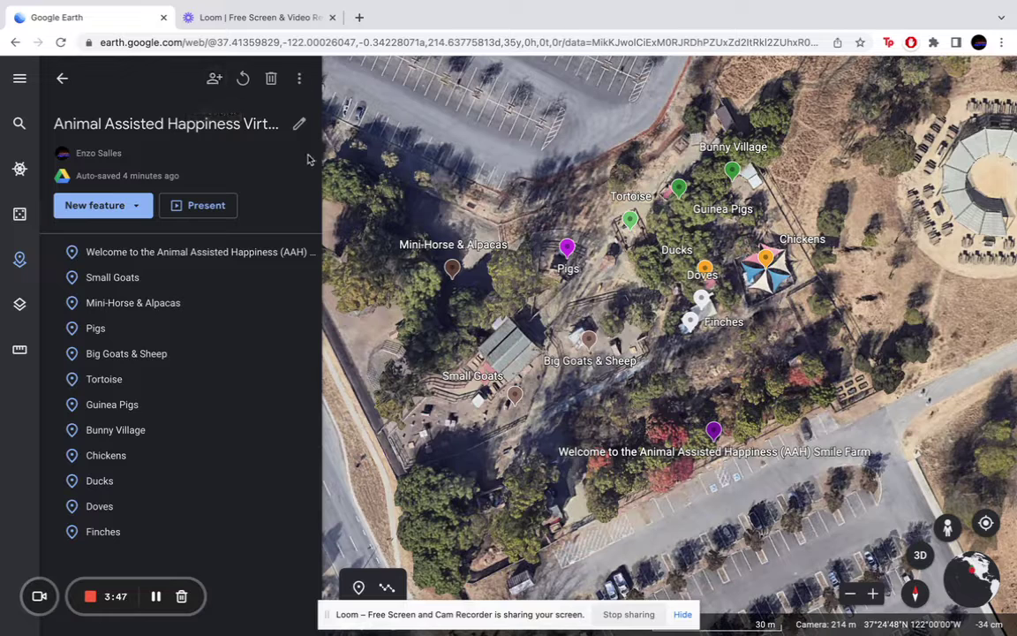
pyautogui.click(62, 78)
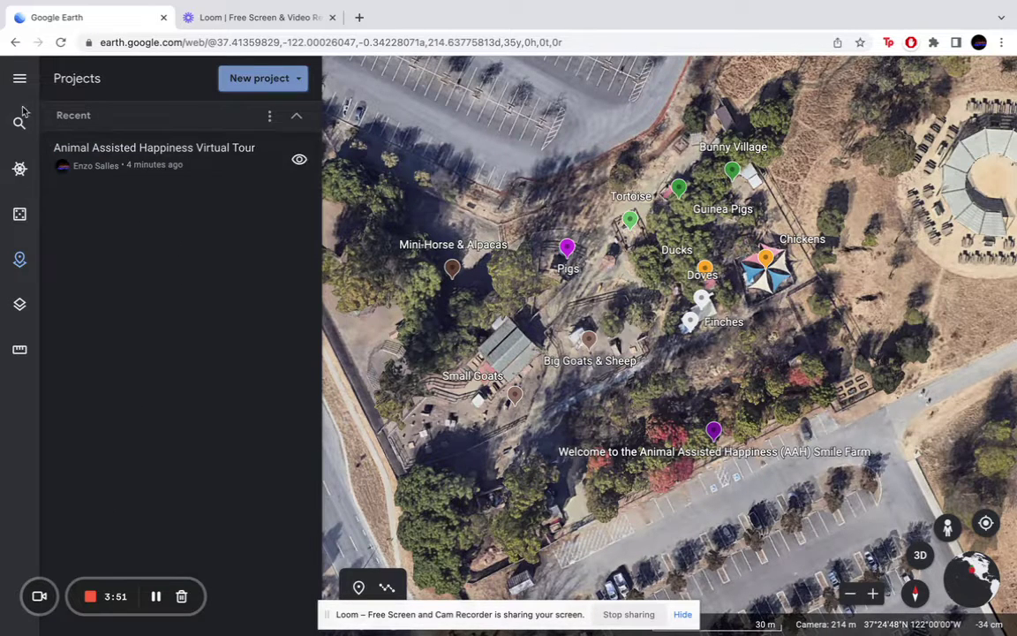
pyautogui.click(20, 81)
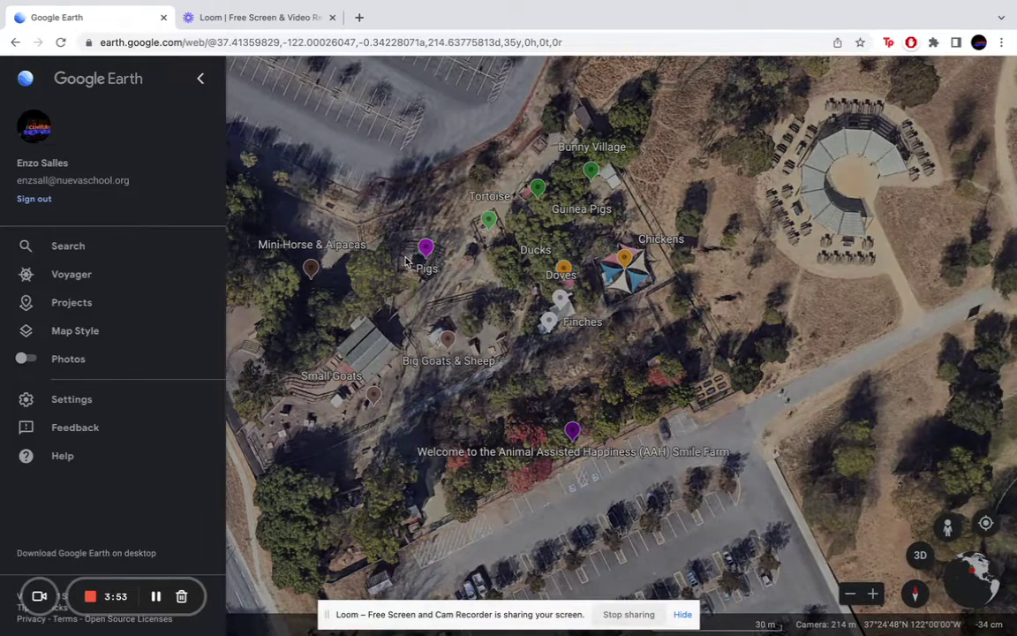